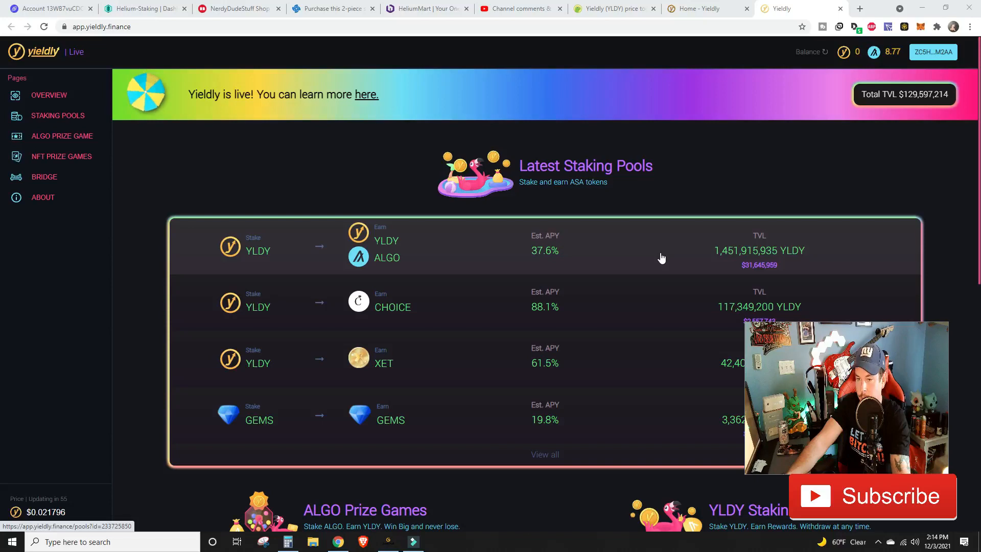
Open the staking pool that earns YLDY and ALGO from YLDY, and calculate 816 × 0.021796 in Calculator
left_click(634, 255)
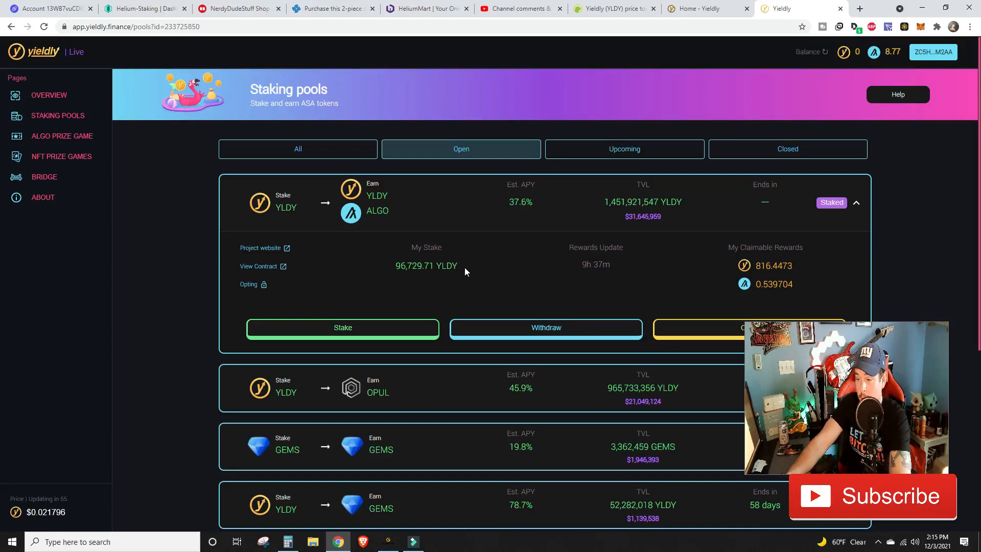
scroll(464, 267, "down", 1)
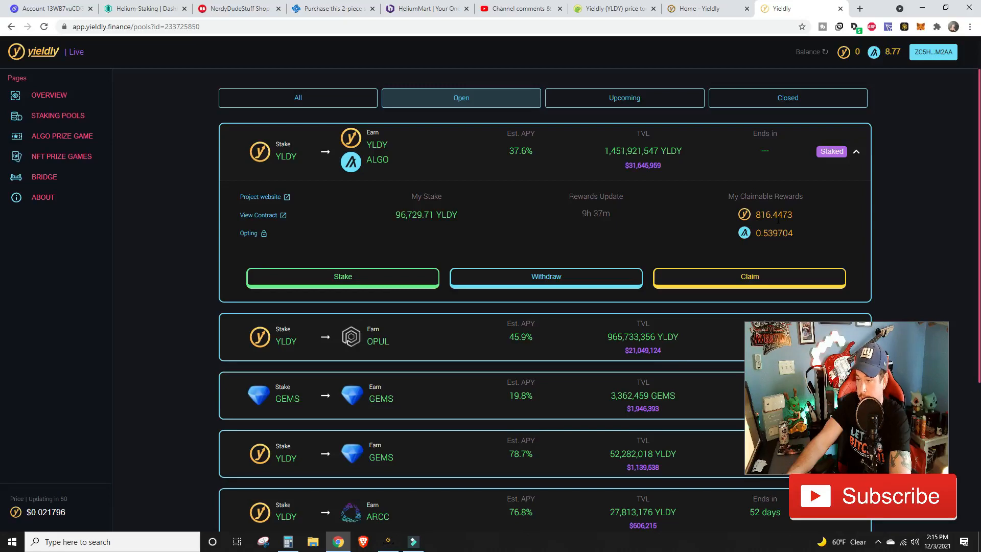
left_click(288, 542)
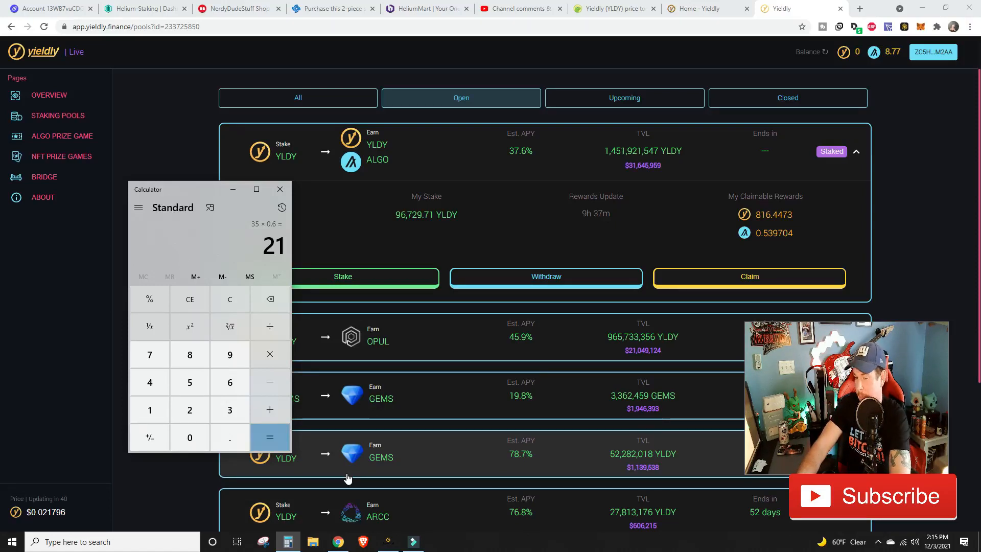
type("816")
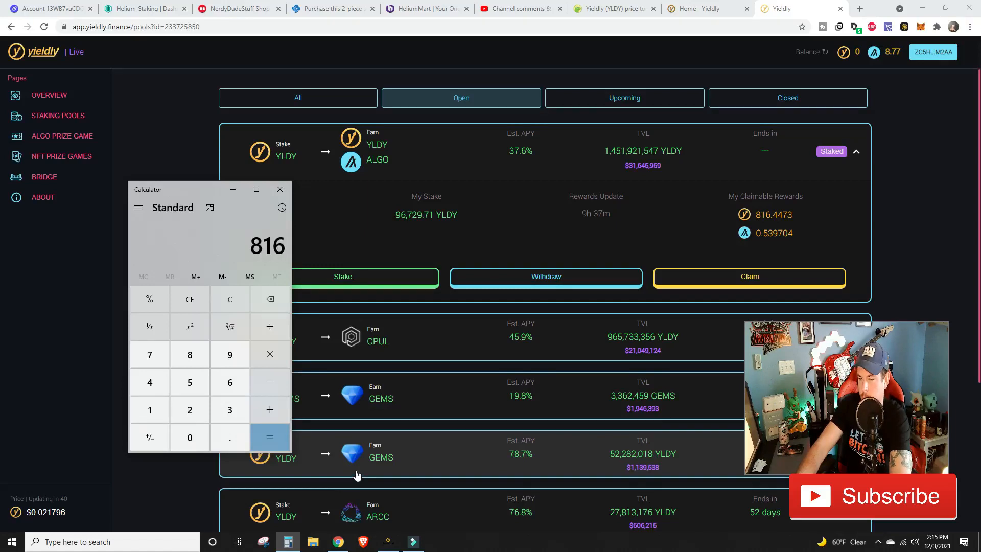
type("*.0")
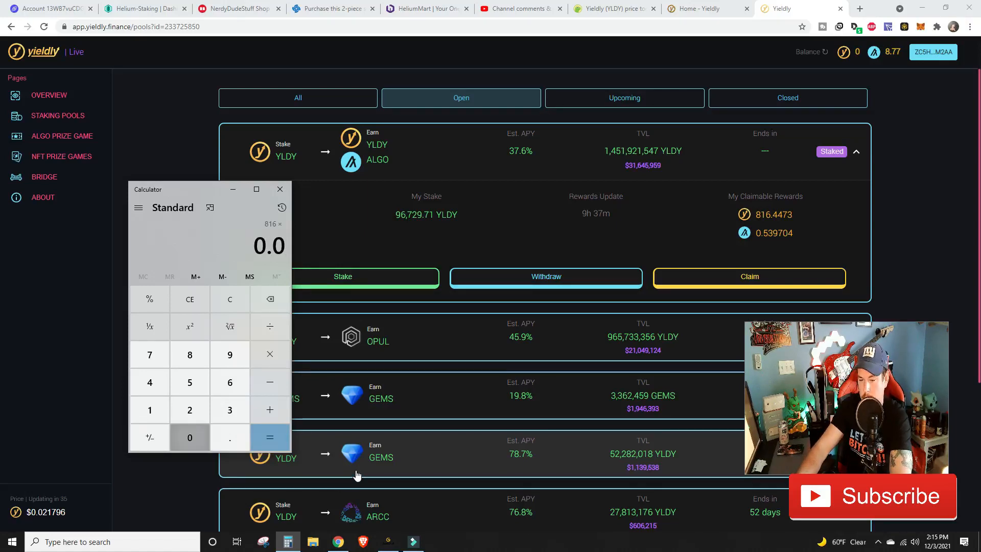
type("21796")
key("Return")
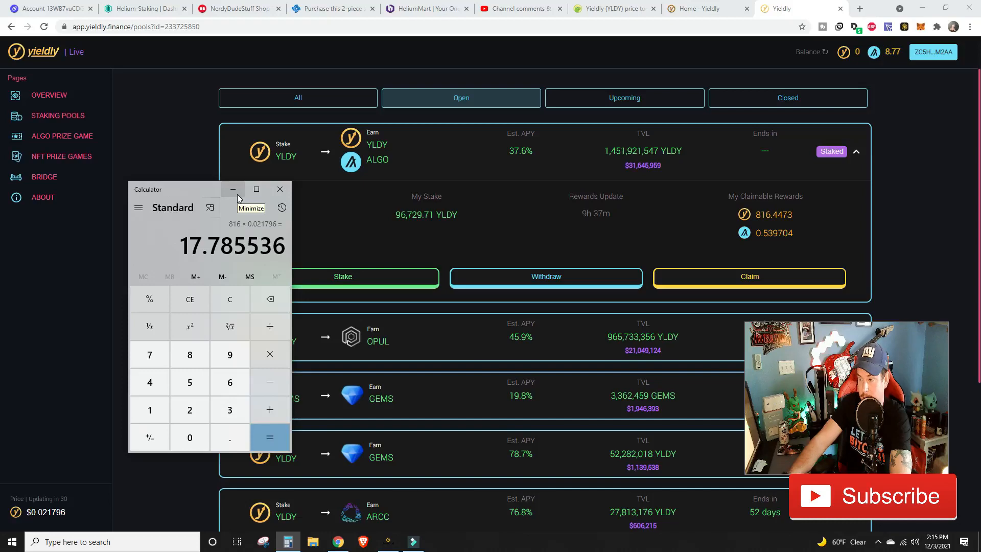
Calculate the staked YLDY's dollar value as 96729.71 × 0.021796, and minimize Calculator
type("96729.71")
key("asterisk")
type("0.021796")
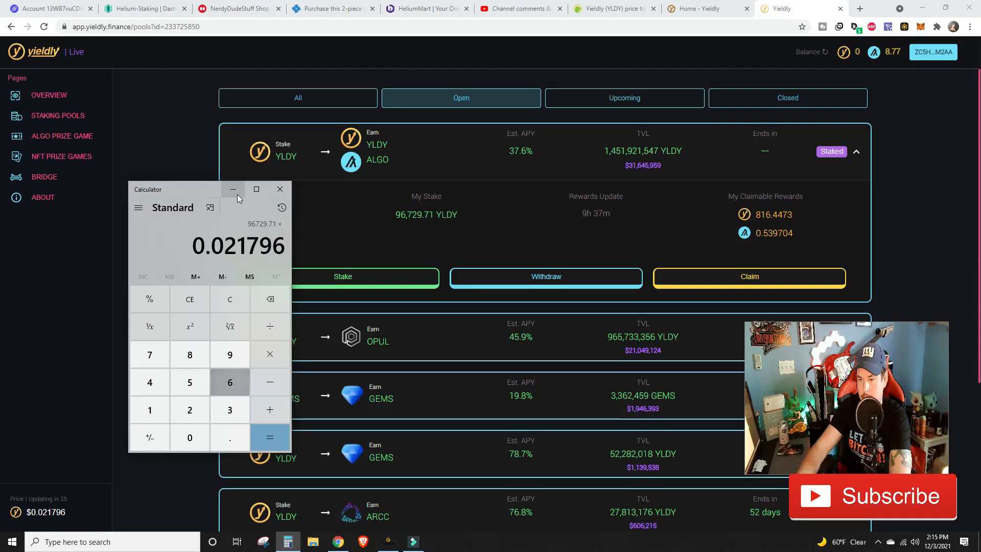
key("Return")
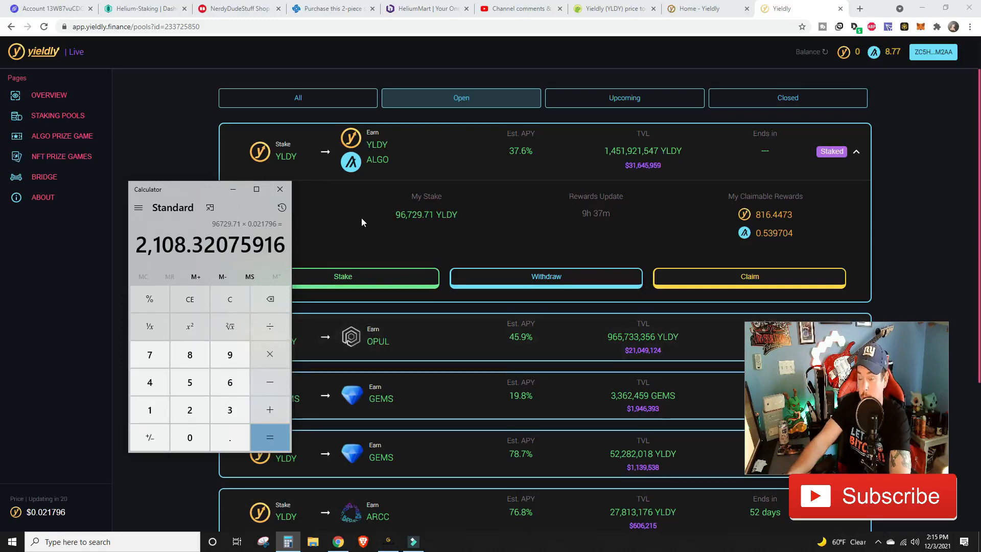
left_click(233, 189)
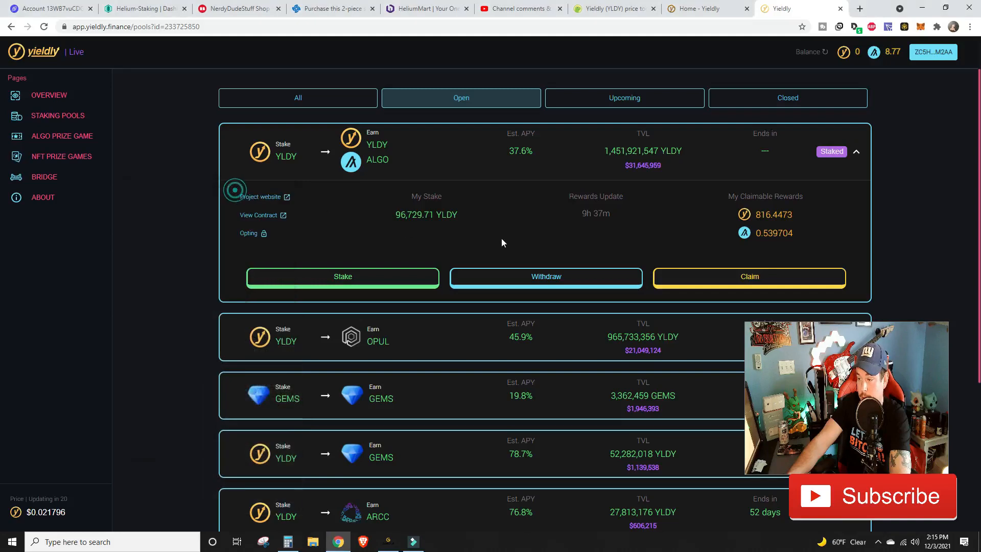
Claim the pool's YLDY and ALGO rewards, signing the transactions with the wallet password, and close the transaction summary
left_click(710, 285)
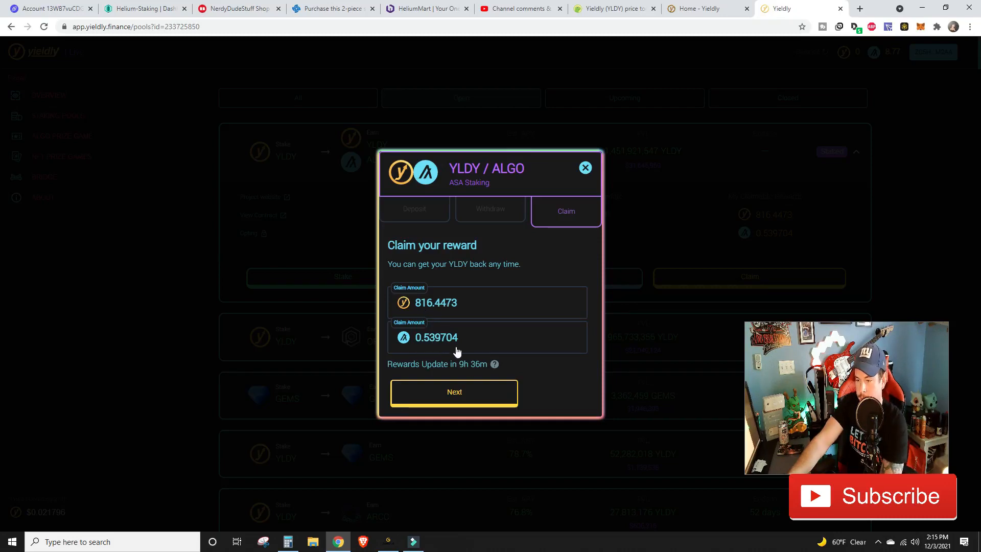
left_click(468, 391)
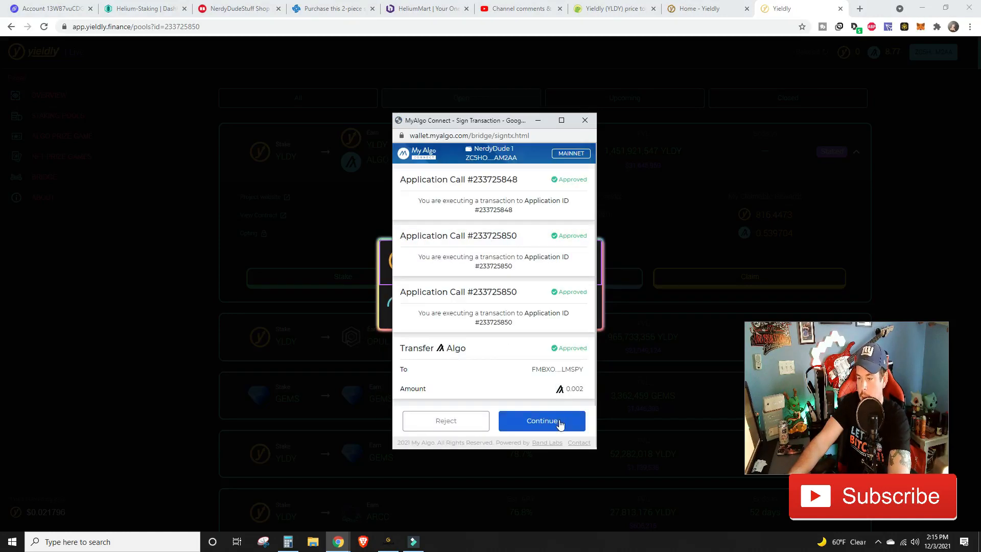
left_click(557, 420)
type("••••••")
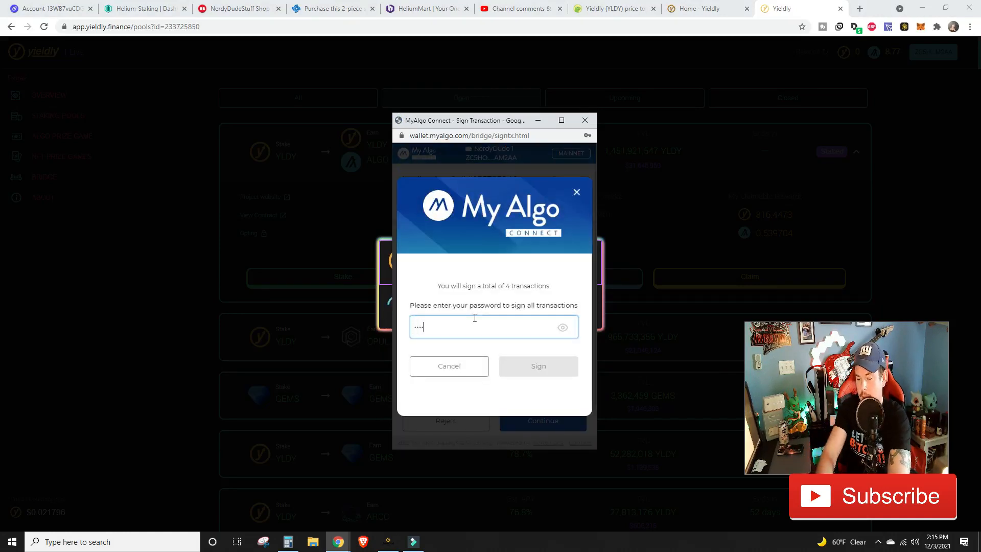
type("••")
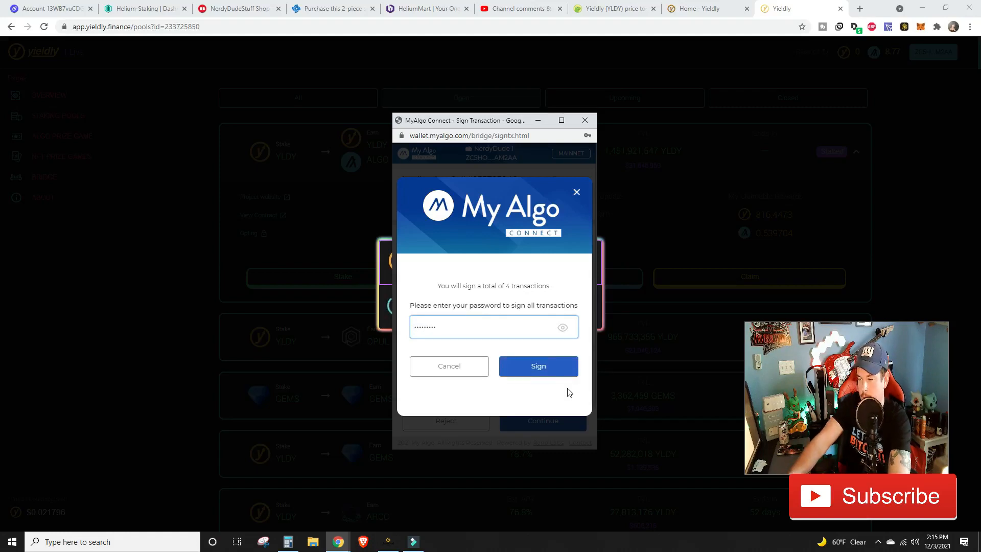
left_click(559, 368)
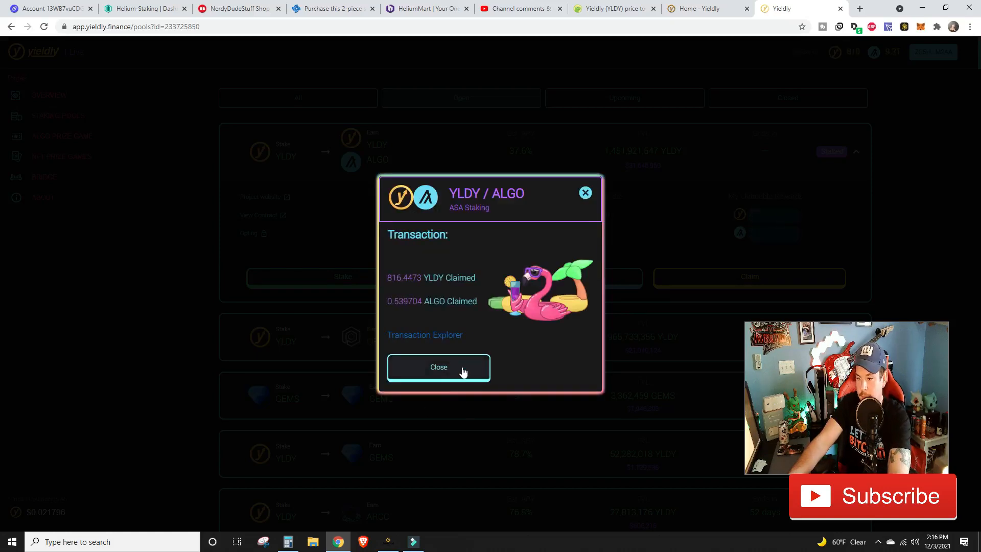
left_click(436, 372)
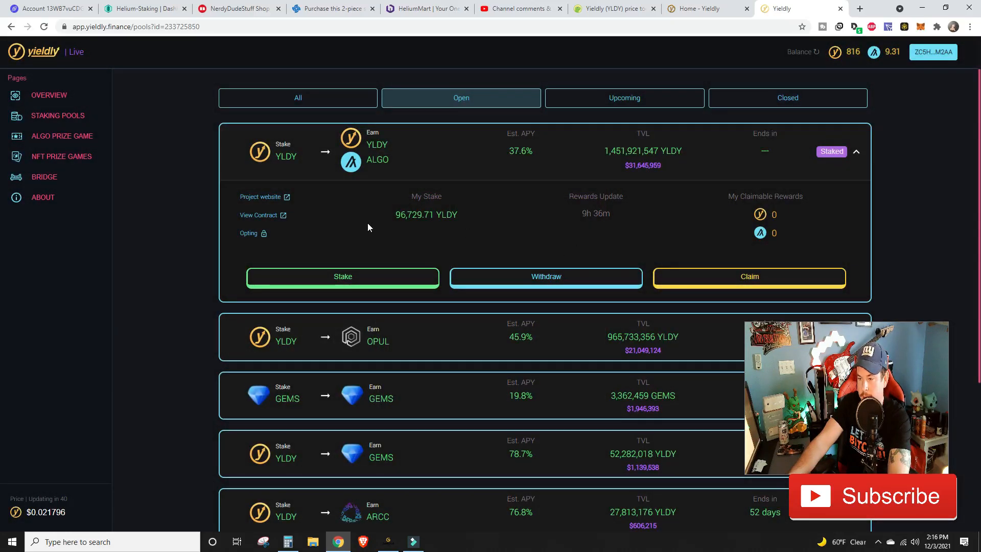
Stake 100% of the wallet's YLDY in the YLDY / ALGO pool and close the deposit summary
left_click(370, 279)
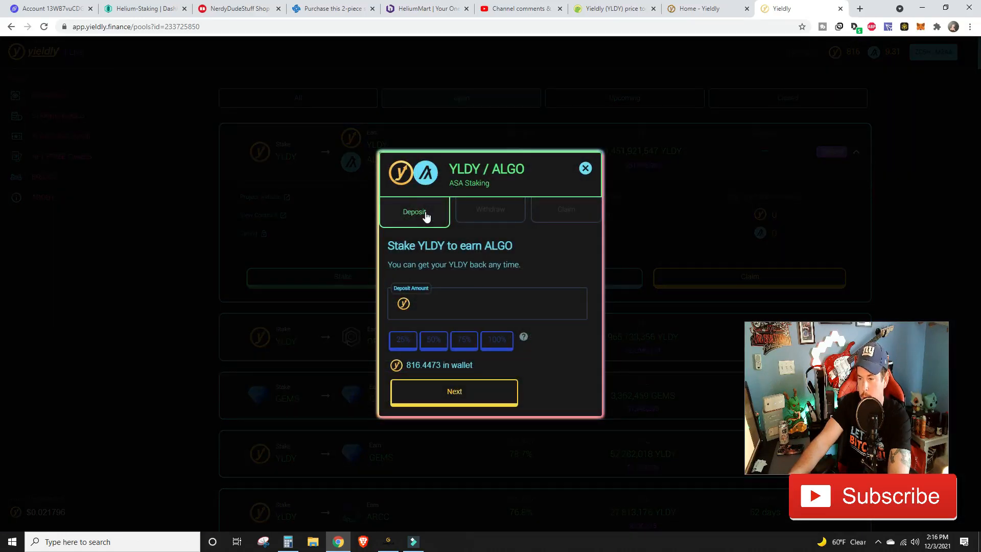
left_click(498, 342)
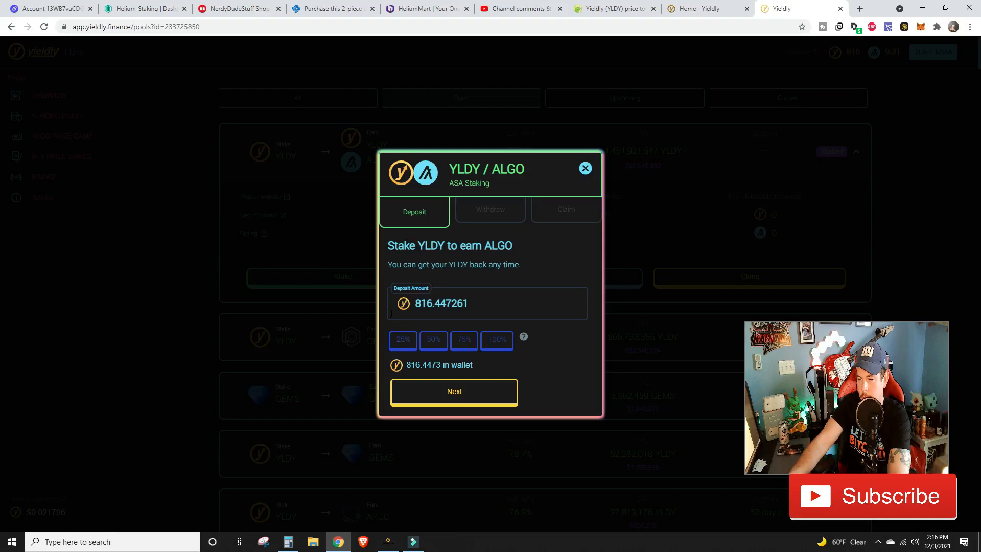
left_click(453, 395)
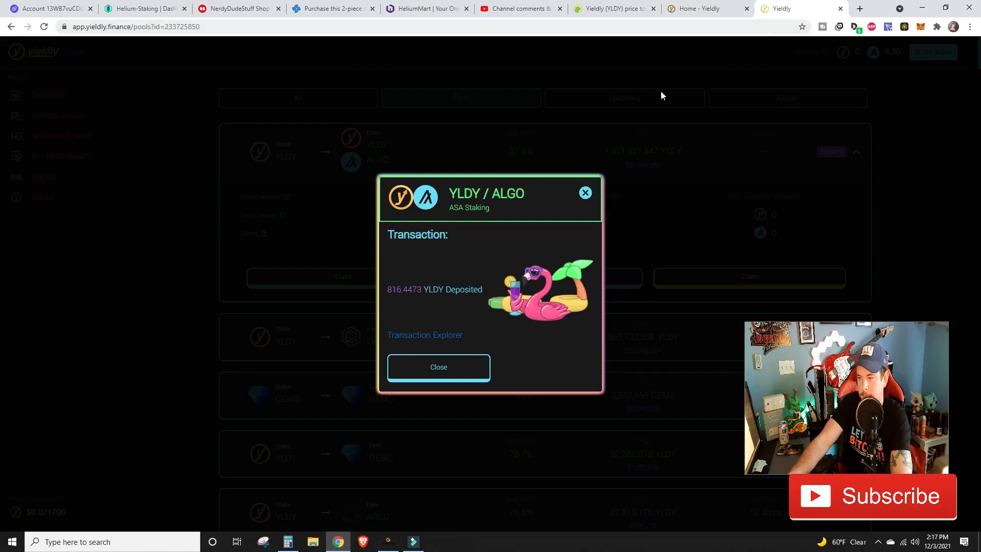
left_click(465, 376)
scroll(220, 268, "up", 1)
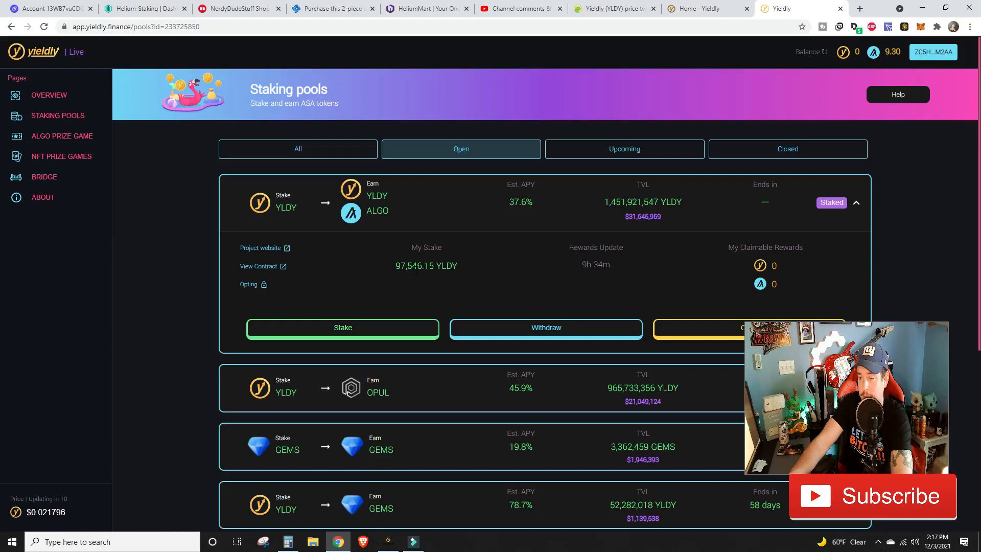
Calculate the updated stake's dollar value in Calculator as 97546.15 × 0.021796
left_click(291, 543)
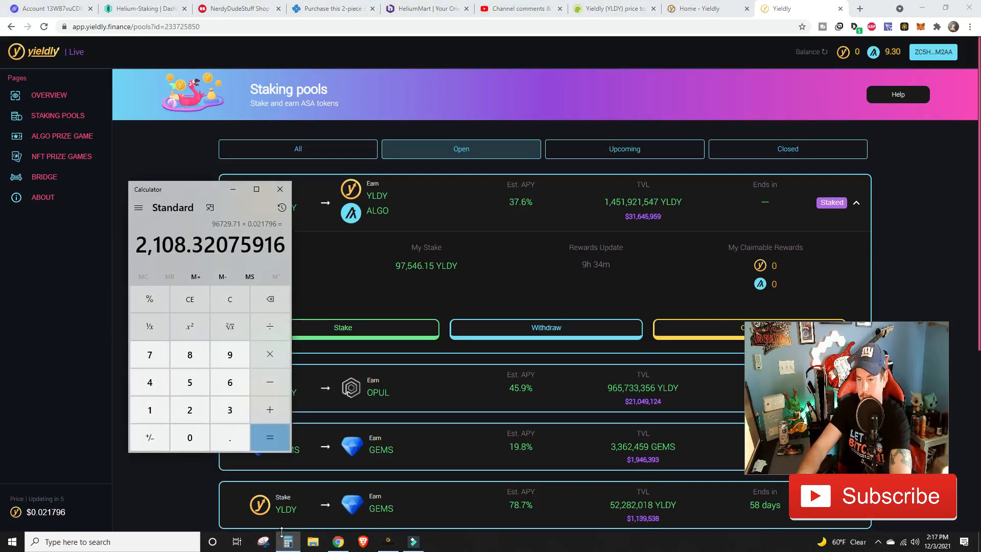
type("97546.")
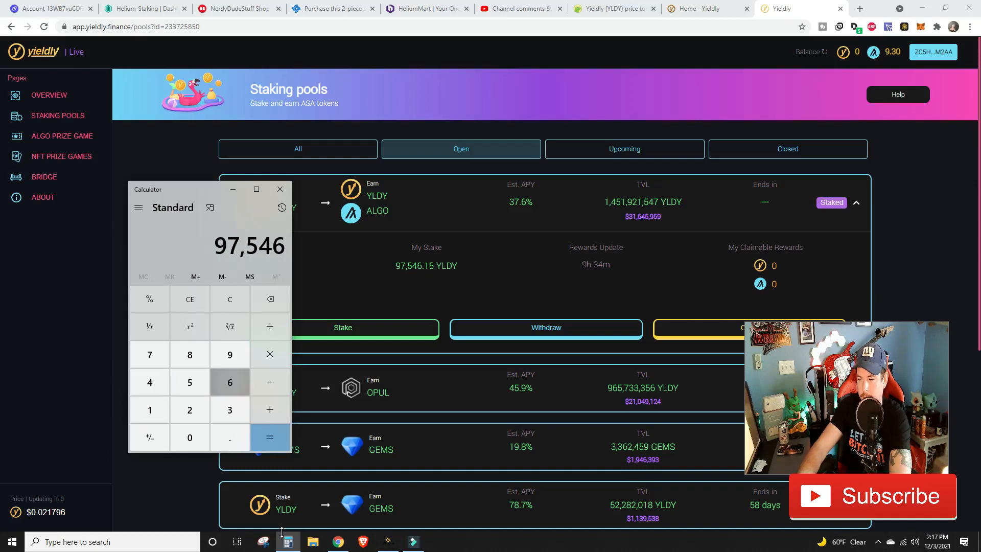
type("15*0.0")
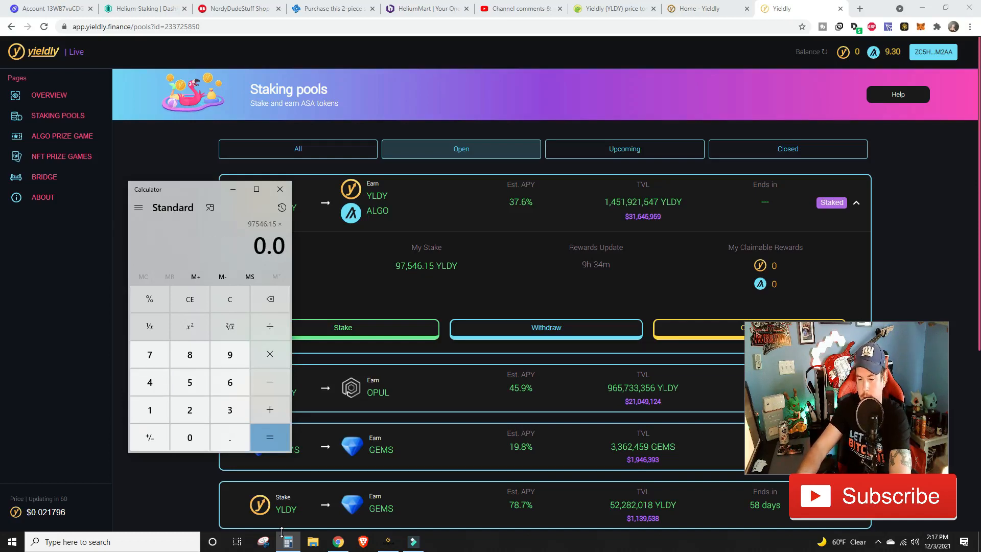
type("21796")
key("Return")
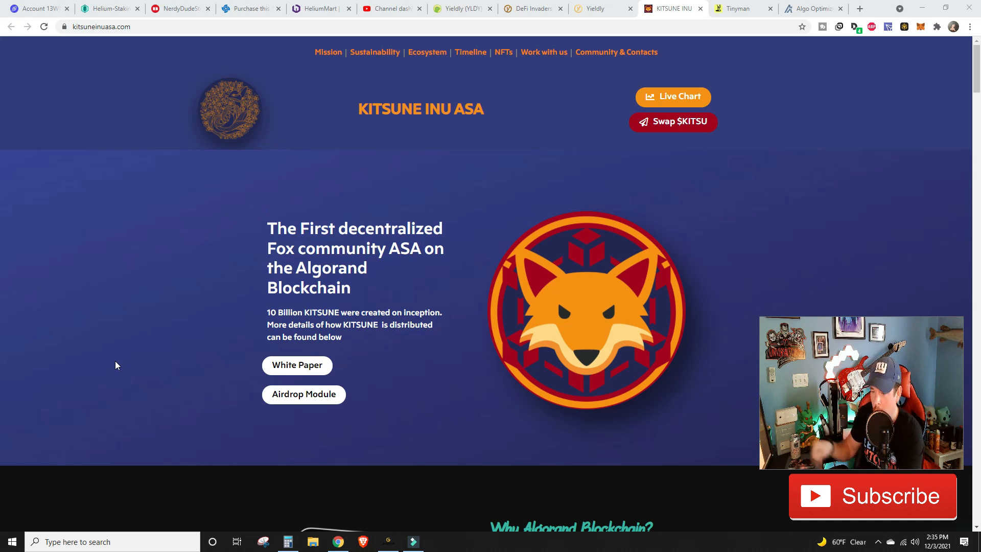
Open the Airdrop Module form from the Kitsune Inu site and review its required questions
left_click(302, 396)
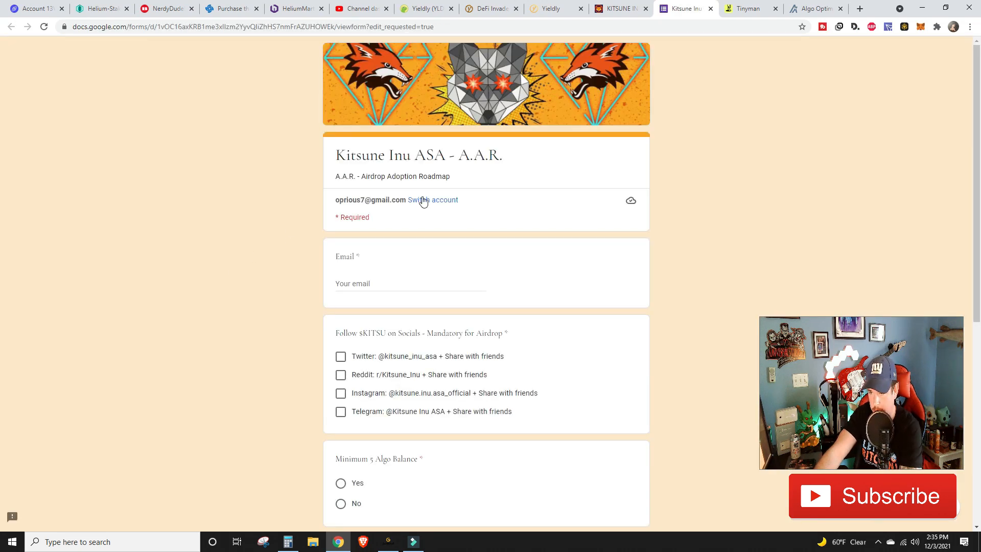
scroll(419, 200, "down", 5)
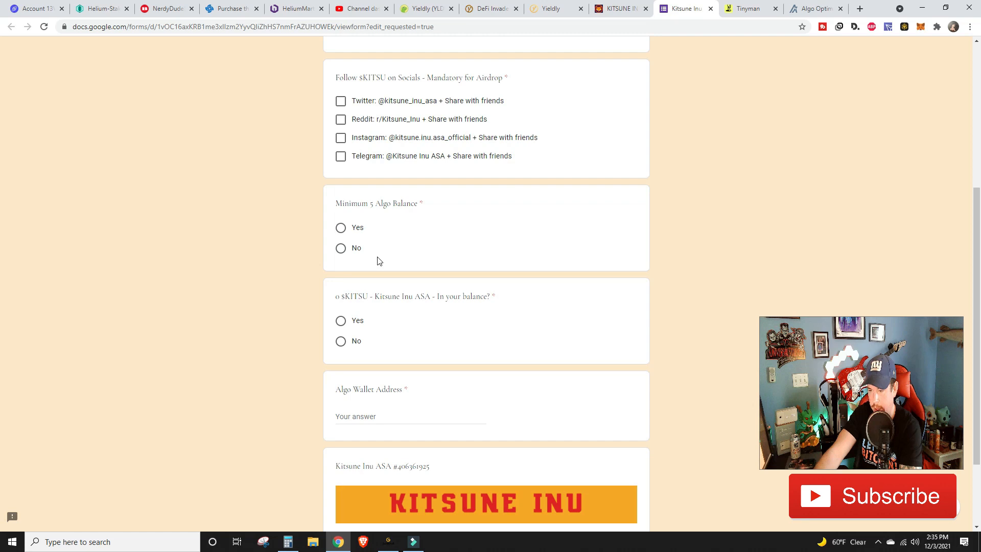
scroll(377, 258, "down", 2)
scroll(278, 346, "up", 7)
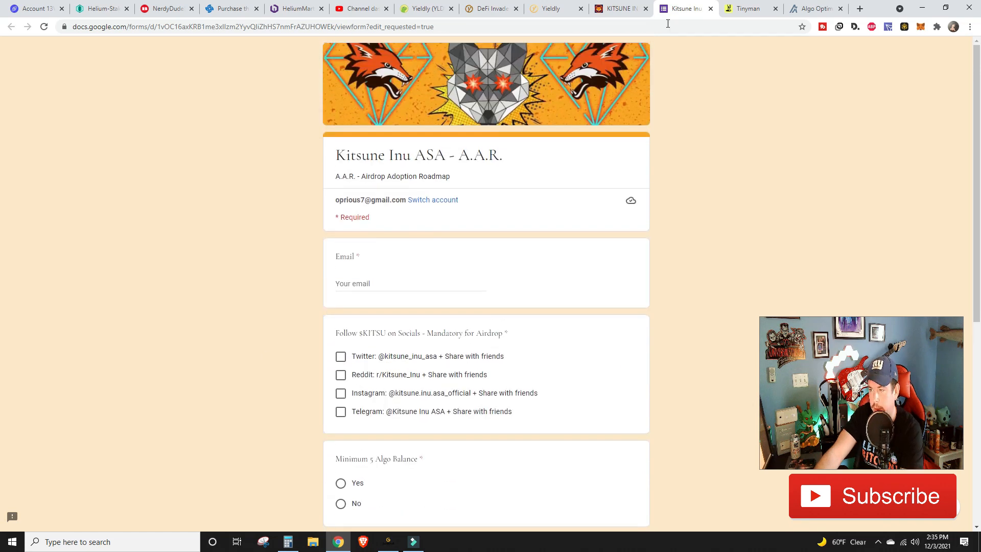
Return to the Kitsune Inu site and look through its Algorand Blockchain and Mission and Vision sections
left_click(620, 9)
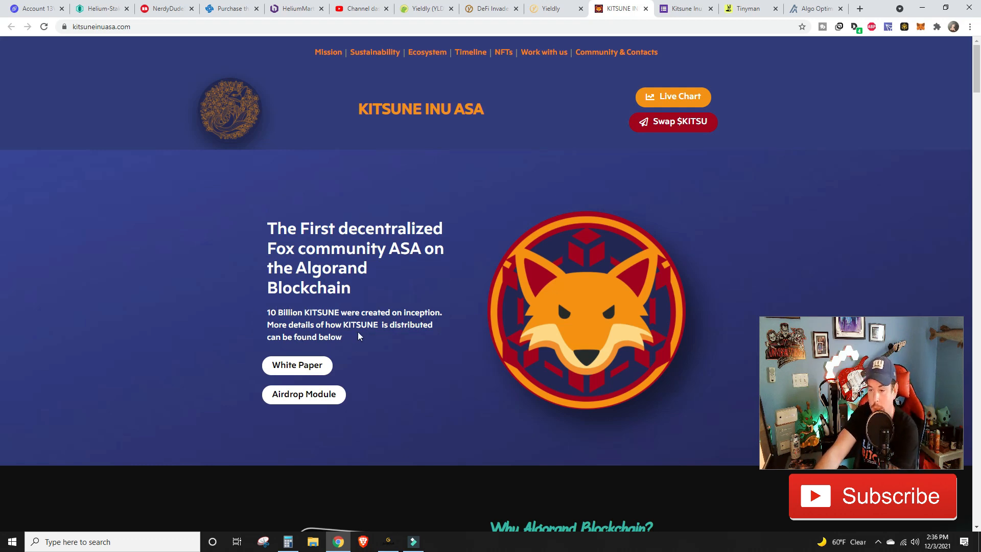
scroll(403, 338, "down", 14)
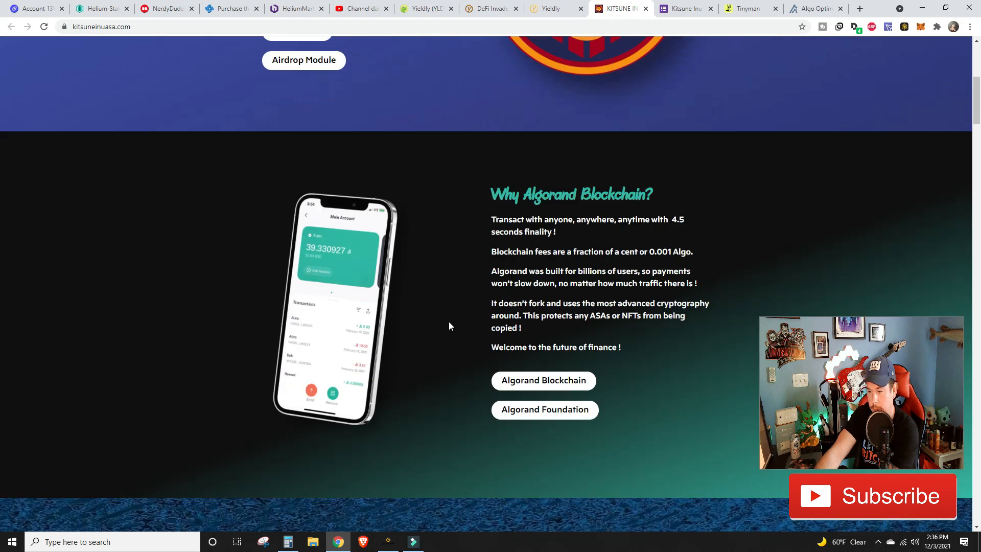
scroll(431, 315, "down", 3)
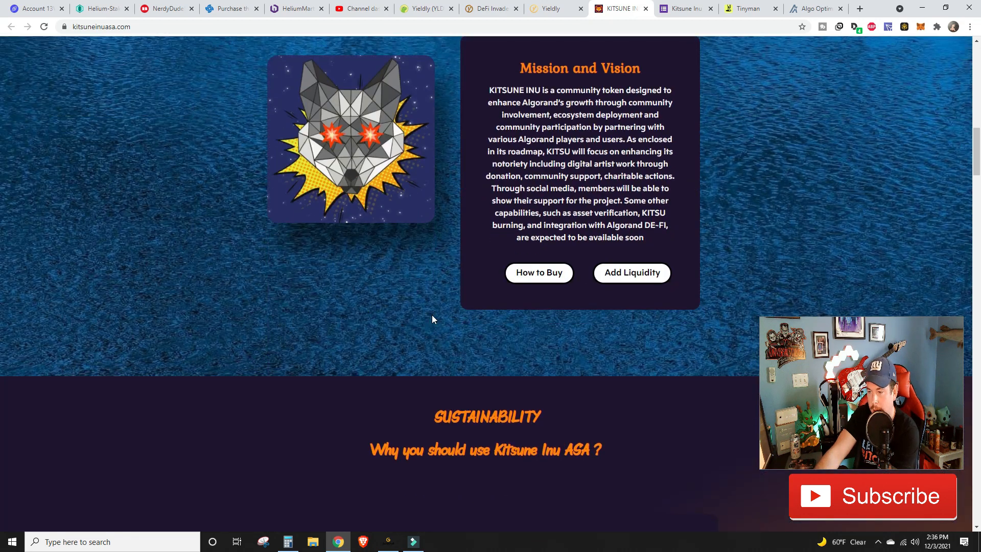
scroll(431, 314, "up", 7)
scroll(432, 319, "up", 4)
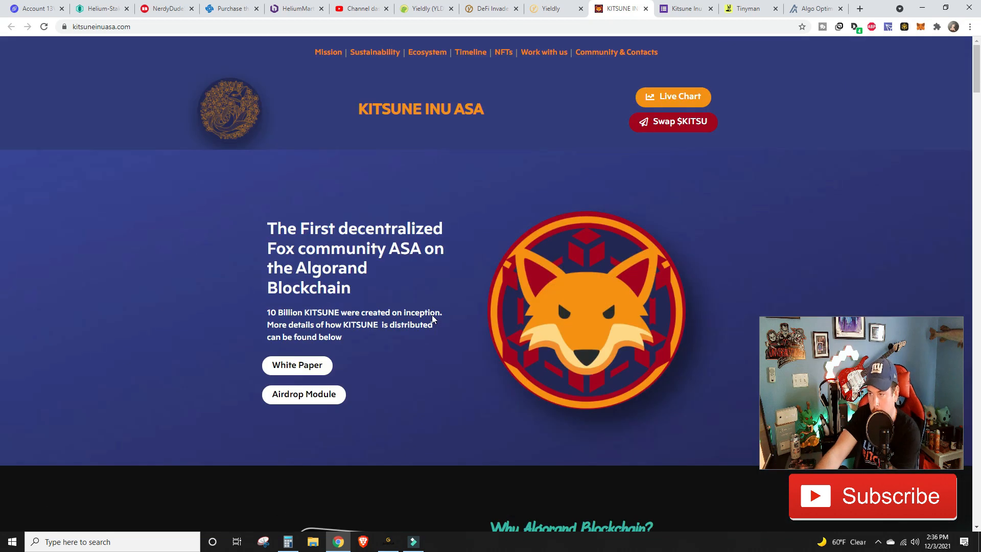
Switch to the Tinyman swap page and set the amount of Algorand to swap for Kitsune Inu to 8.7
left_click(744, 9)
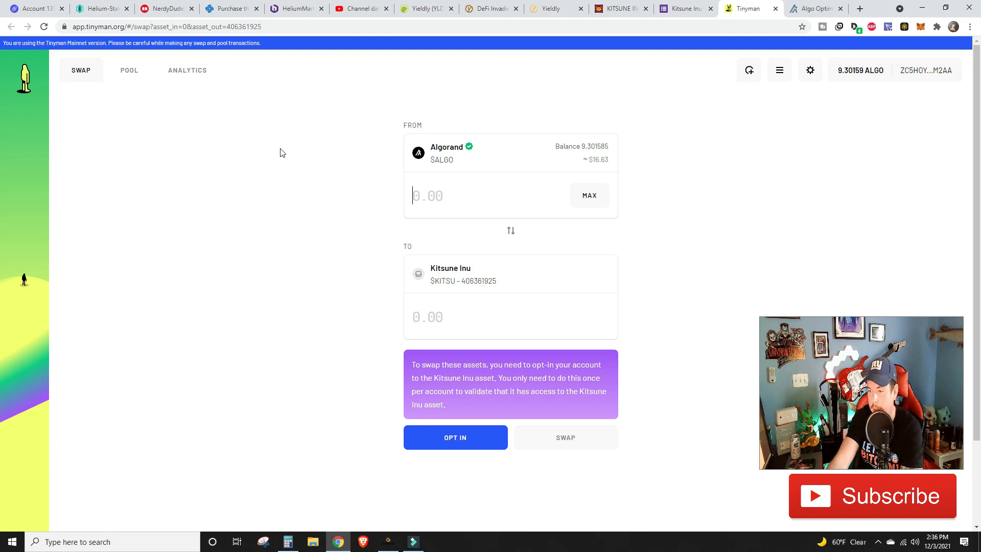
type("1")
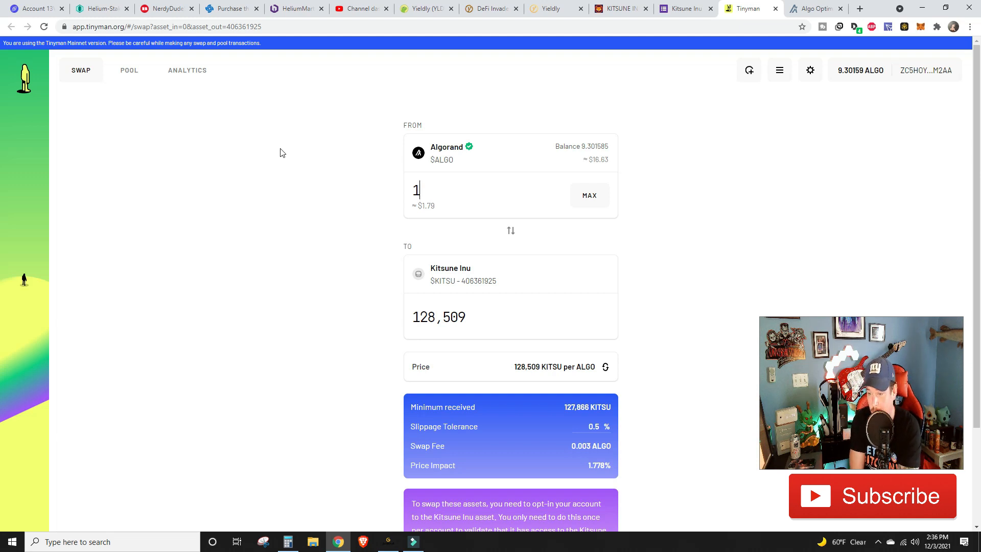
key("BackSpace")
type("9")
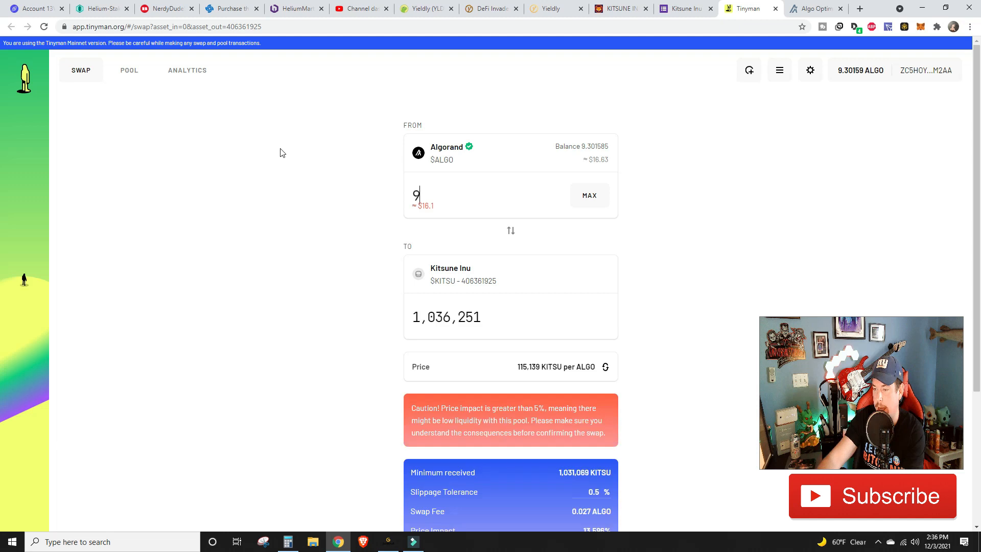
key("BackSpace")
type("8")
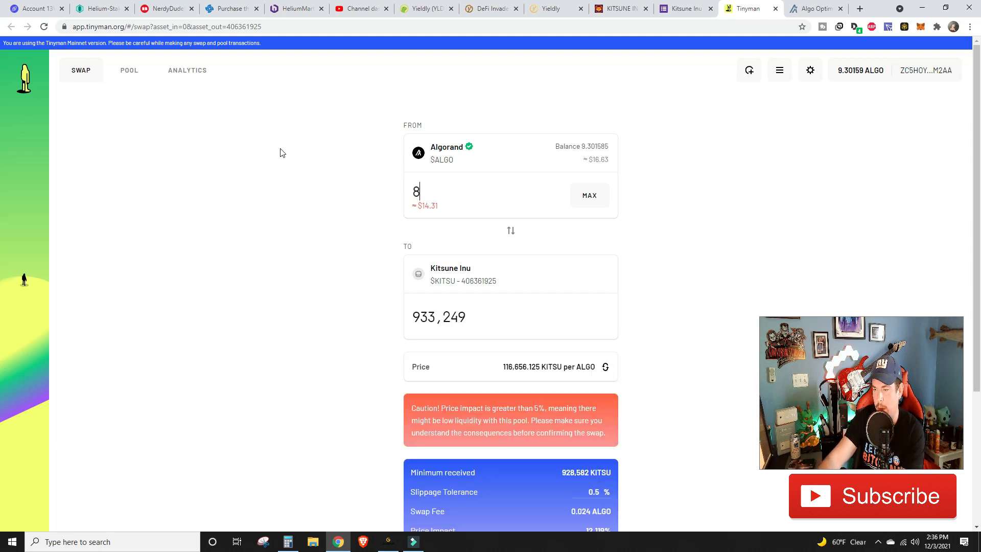
type(".50")
key("BackSpace")
key("BackSpace")
type("75")
key("BackSpace")
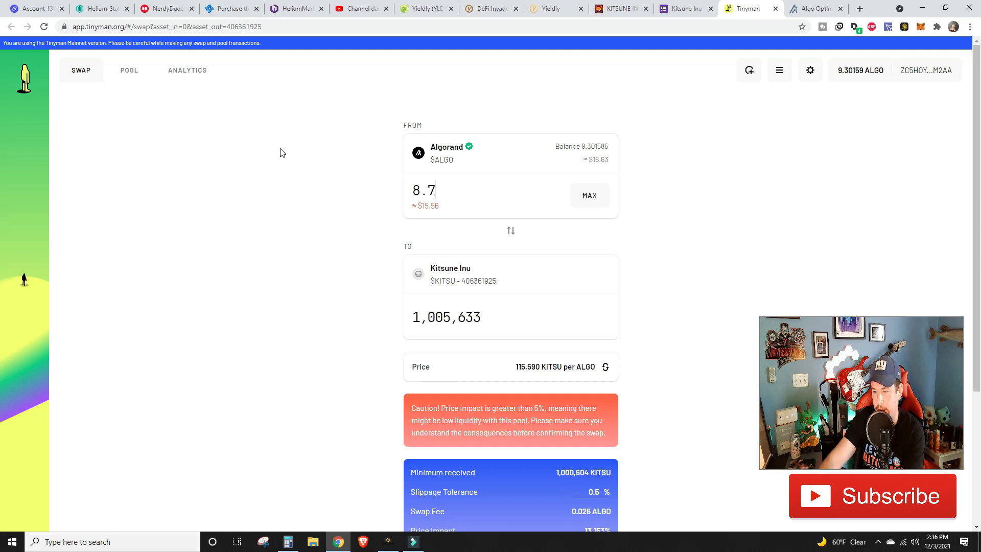
Try Algorand amounts of 8.69, 8.65, 8.64 and 8.645 to compare how much Kitsune Inu each would buy
key("BackSpace")
type("69")
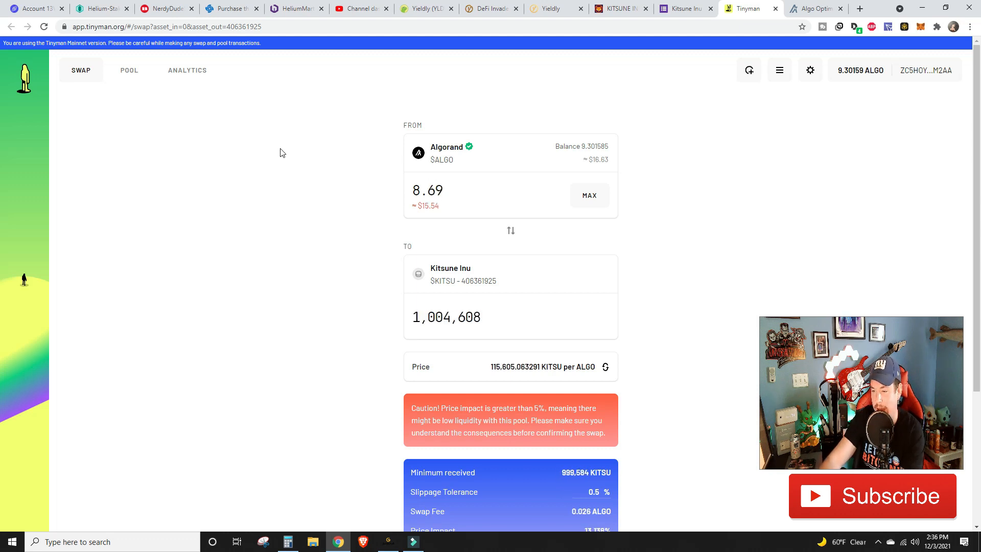
key("BackSpace")
type("5")
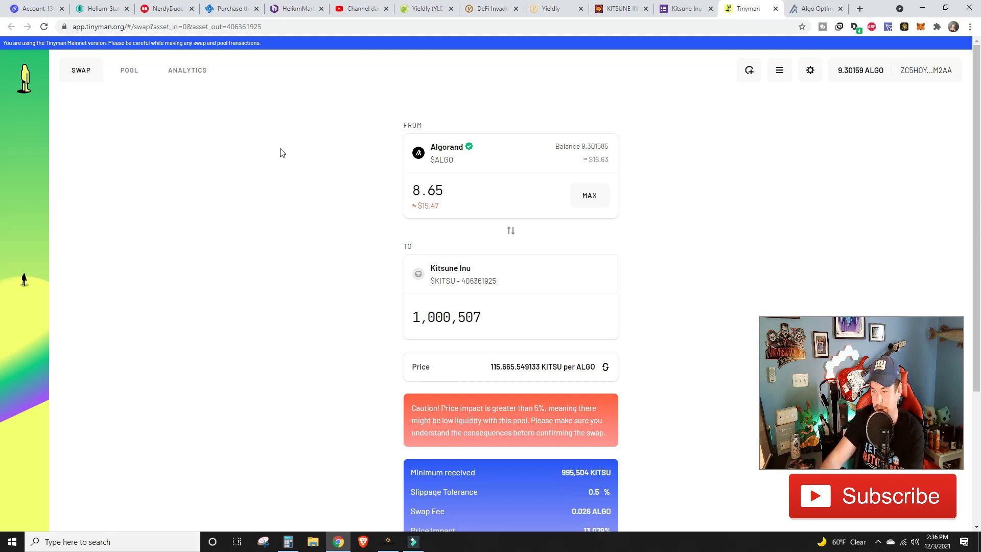
key("BackSpace")
type("4")
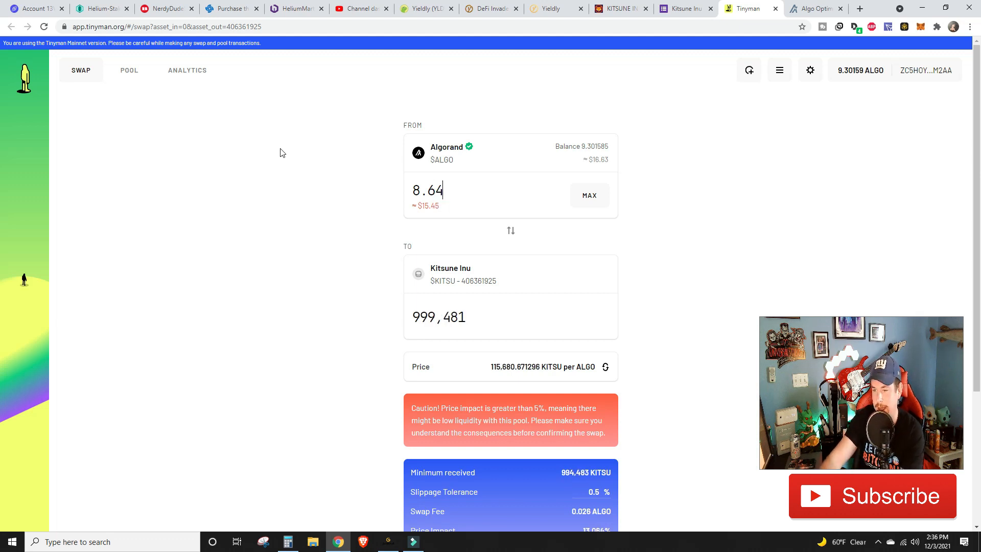
key("BackSpace")
type("45")
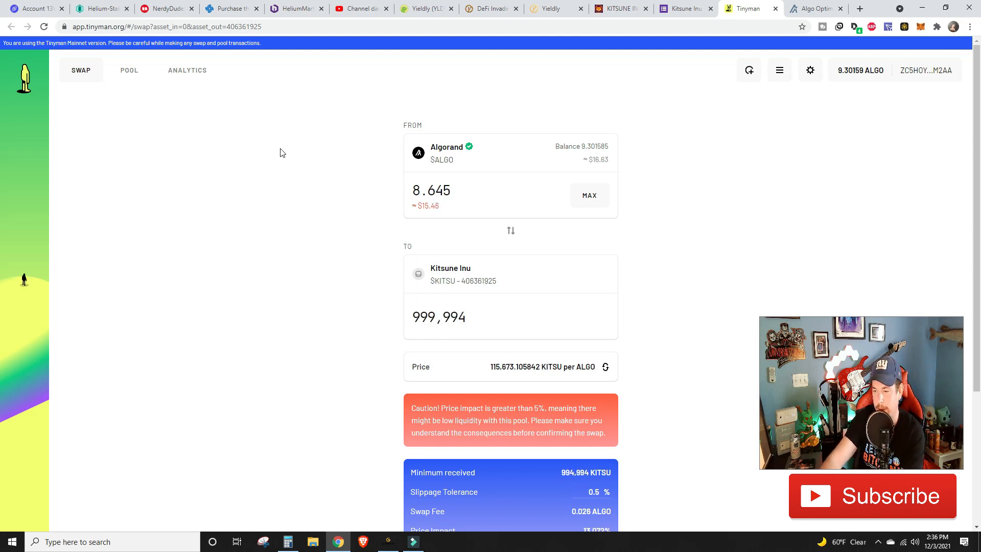
type("1")
key("BackSpace")
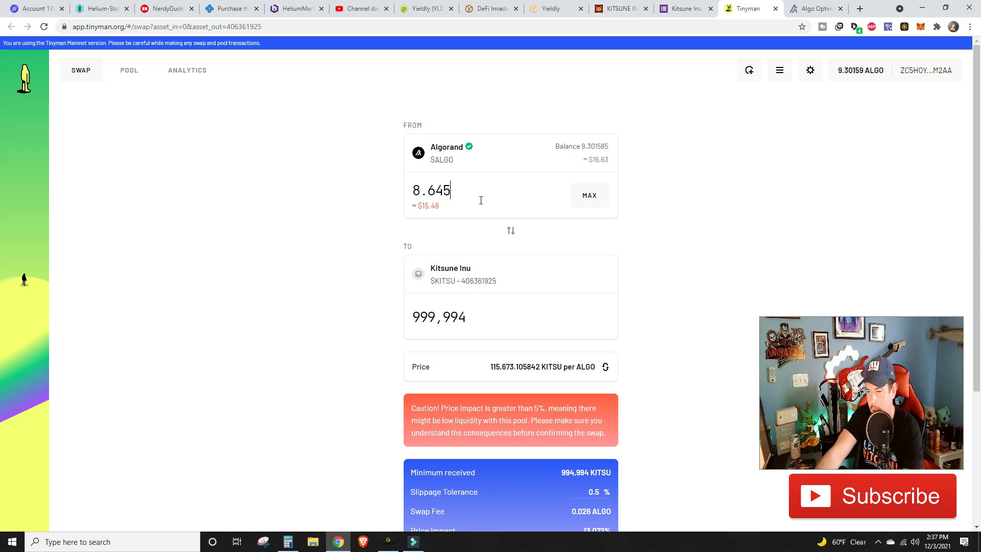
Clear the Algorand amount and replace Kitsune Inu with the verified PLANET token as the asset to receive
key("BackSpace")
key("BackSpace")
key("BackSpace")
key("BackSpace")
key("BackSpace")
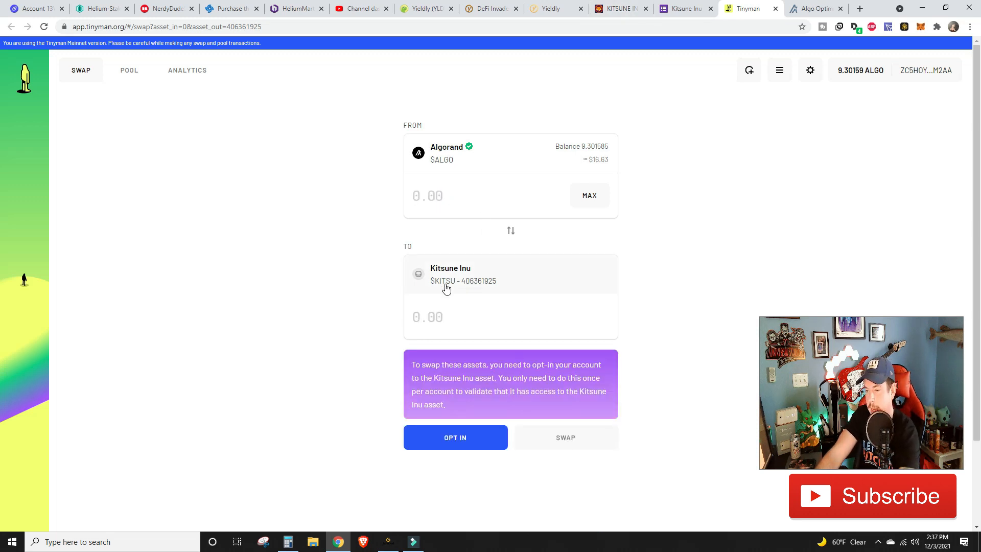
left_click(446, 289)
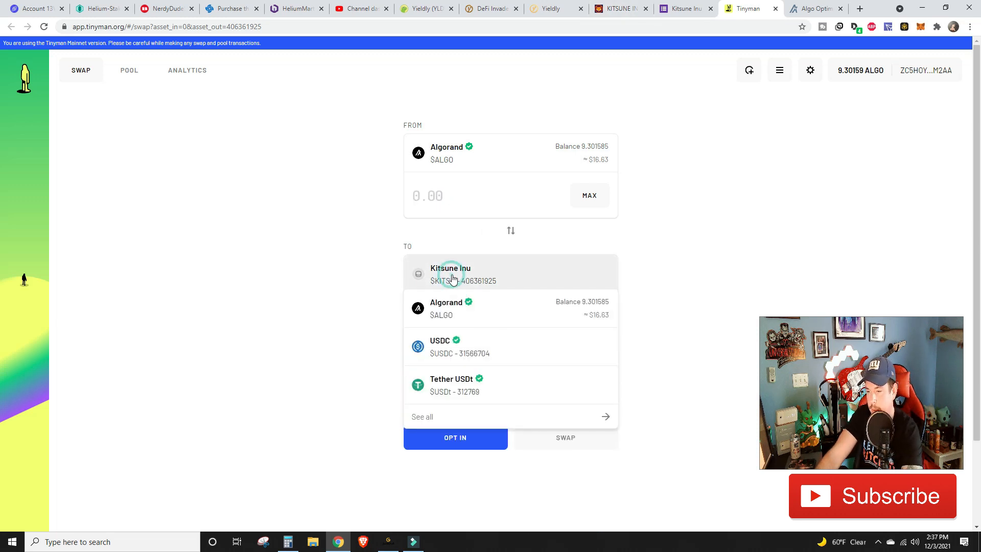
left_click(435, 420)
left_click(473, 170)
type("planet")
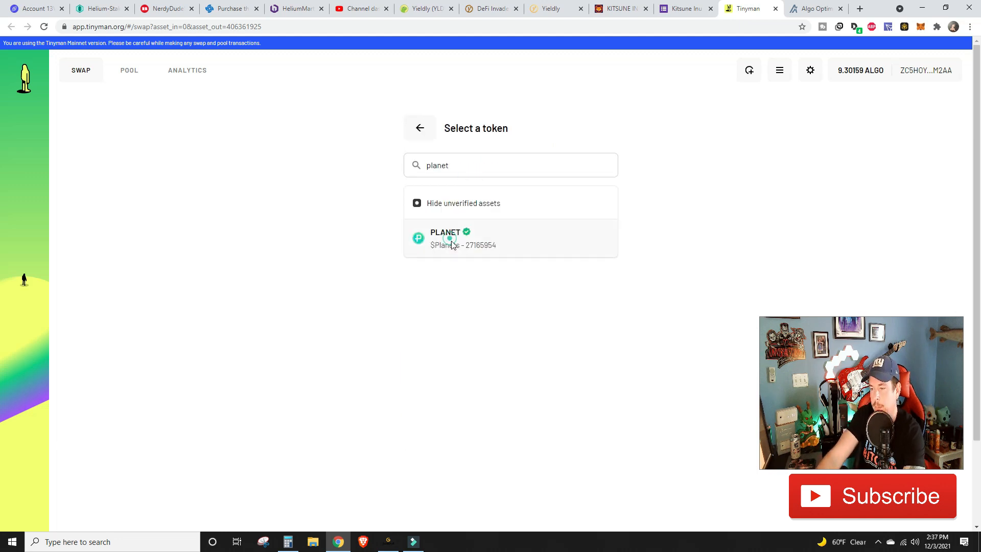
left_click(452, 244)
Set the amount of Algorand to swap for PLANET to 1 and review the swap quote details
left_click(460, 193)
type("1")
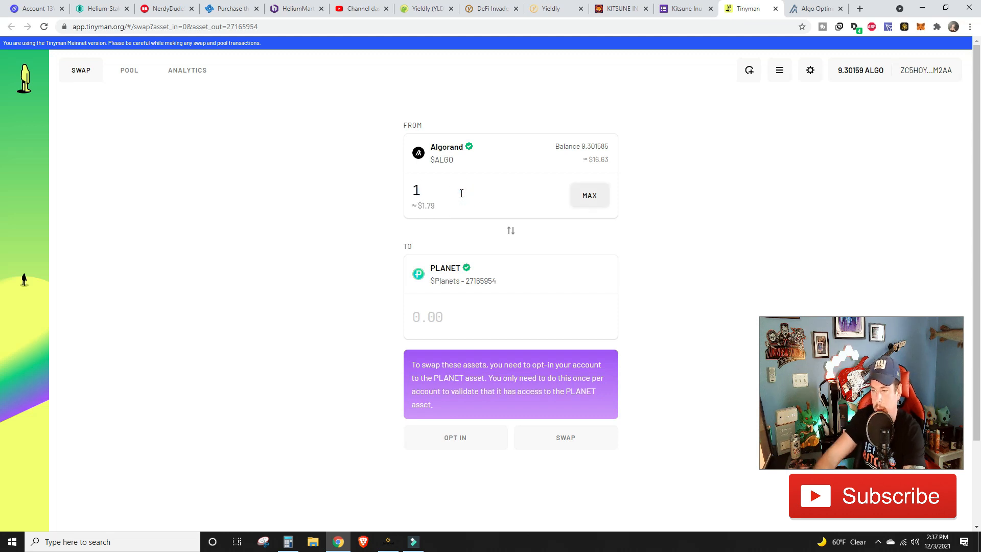
scroll(478, 363, "down", 3)
scroll(471, 245, "up", 3)
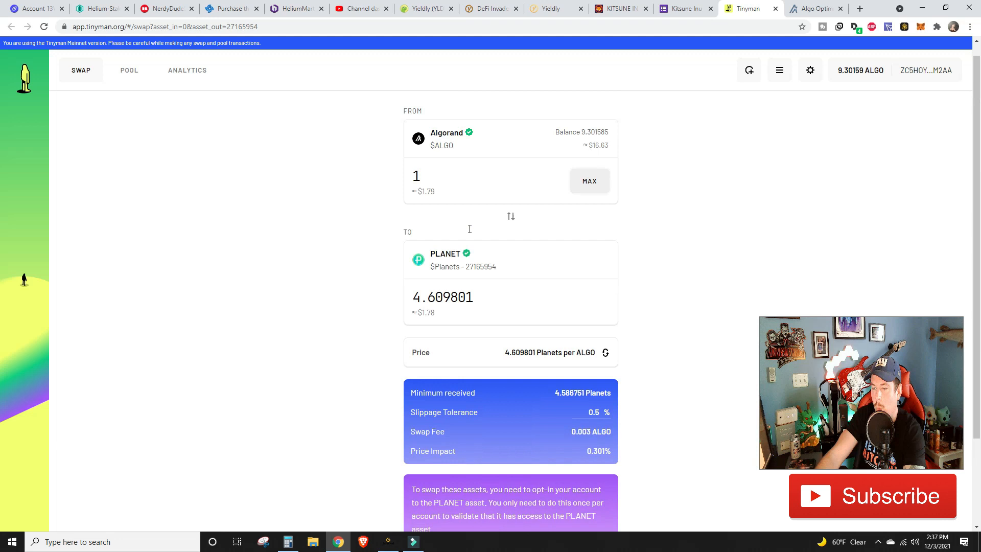